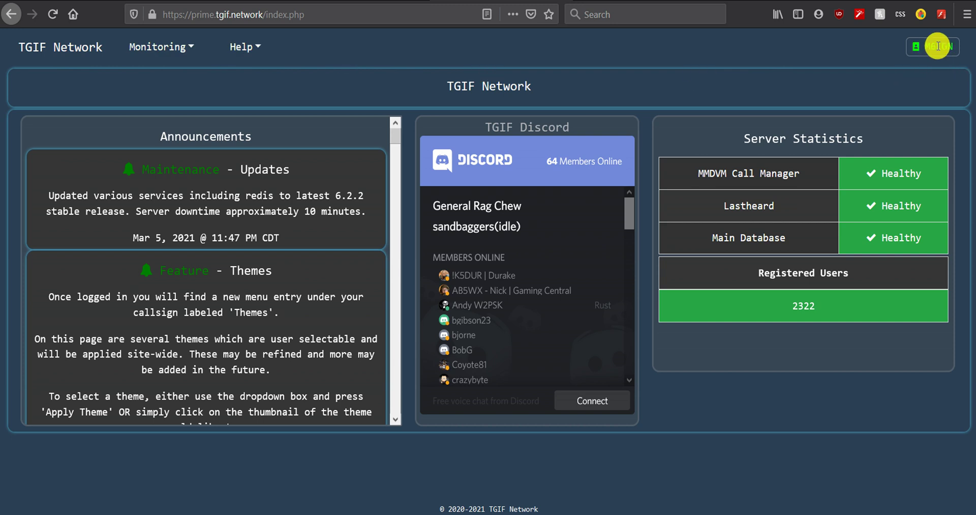
- Open User Security from the callsign account menu to view the DMR ID and hotspot security key
left_click(939, 47)
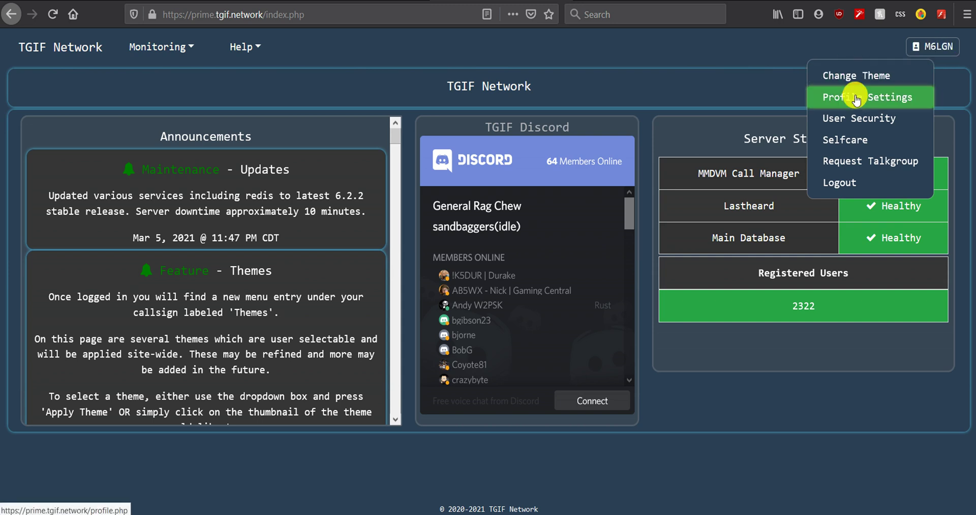
left_click(883, 124)
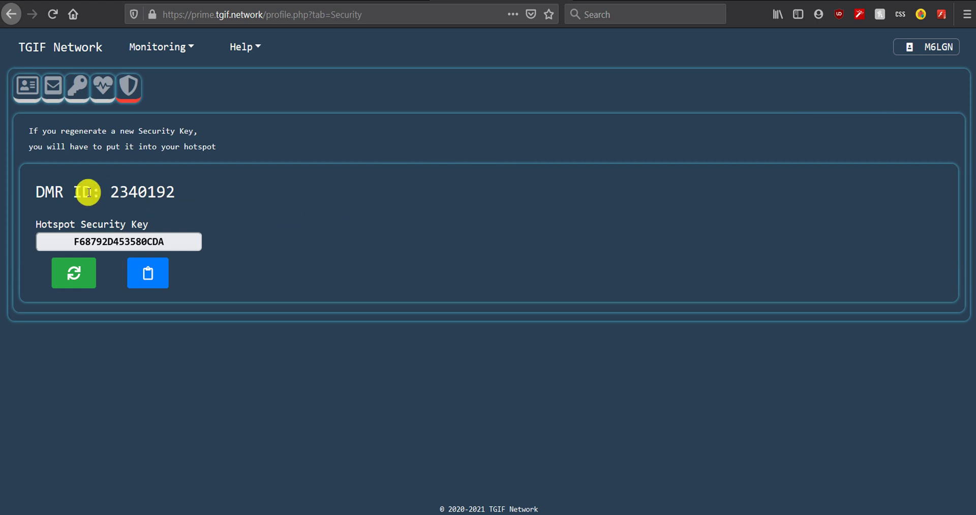
left_click_drag(114, 191, 178, 193)
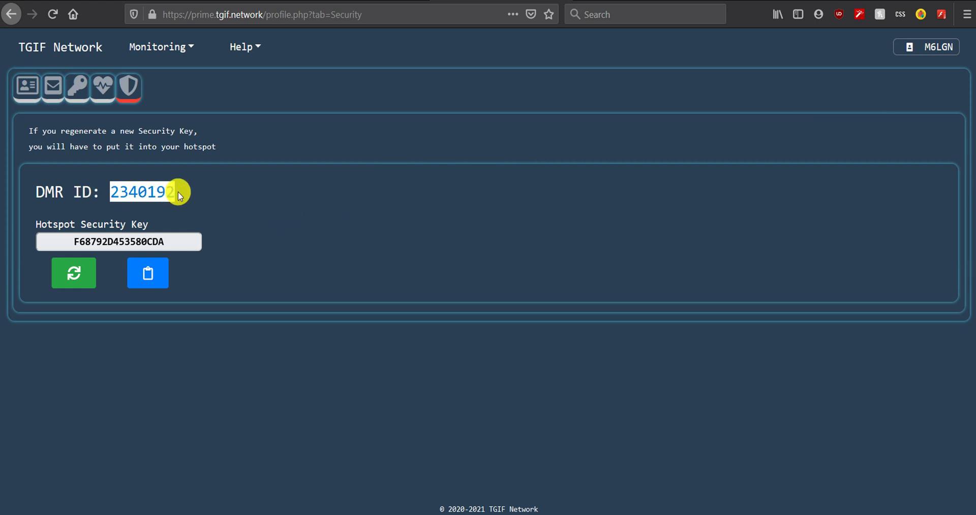
left_click(182, 192)
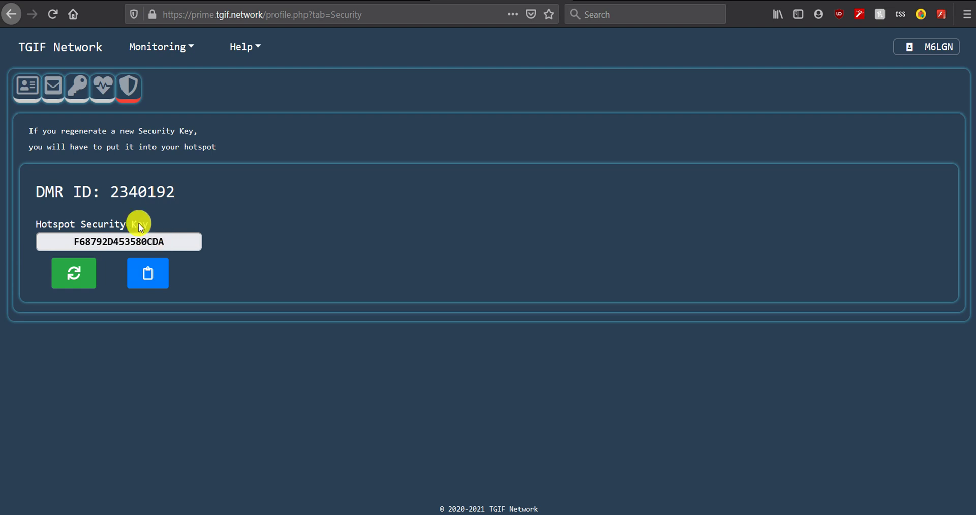
left_click_drag(111, 190, 176, 191)
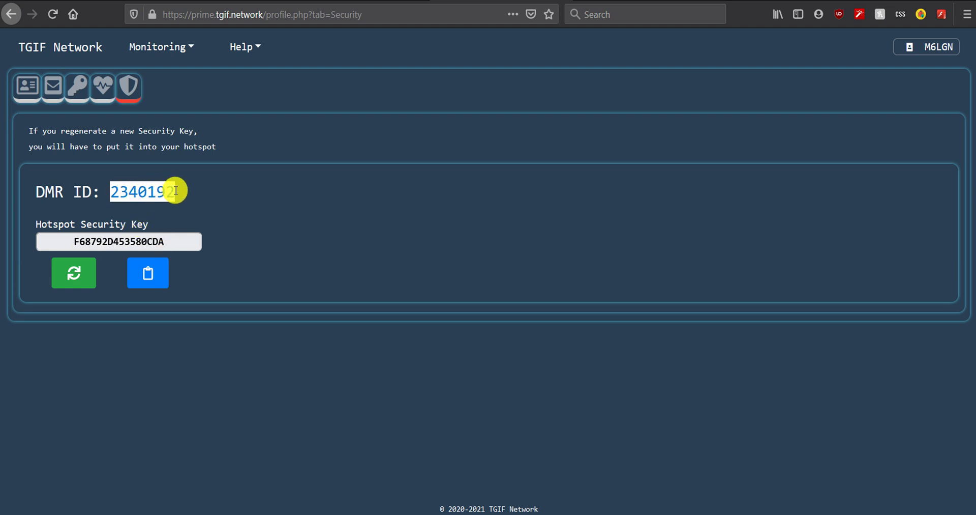
left_click_drag(74, 241, 280, 202)
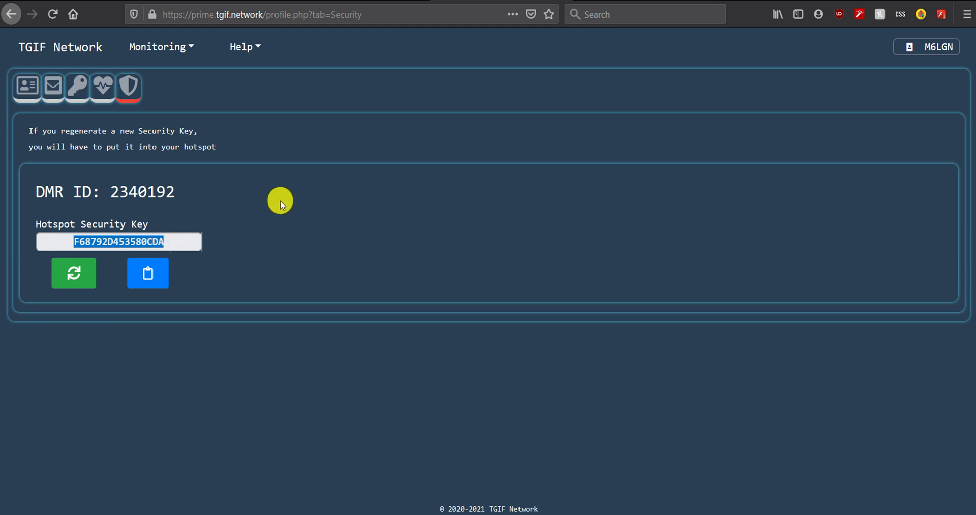
left_click(279, 199)
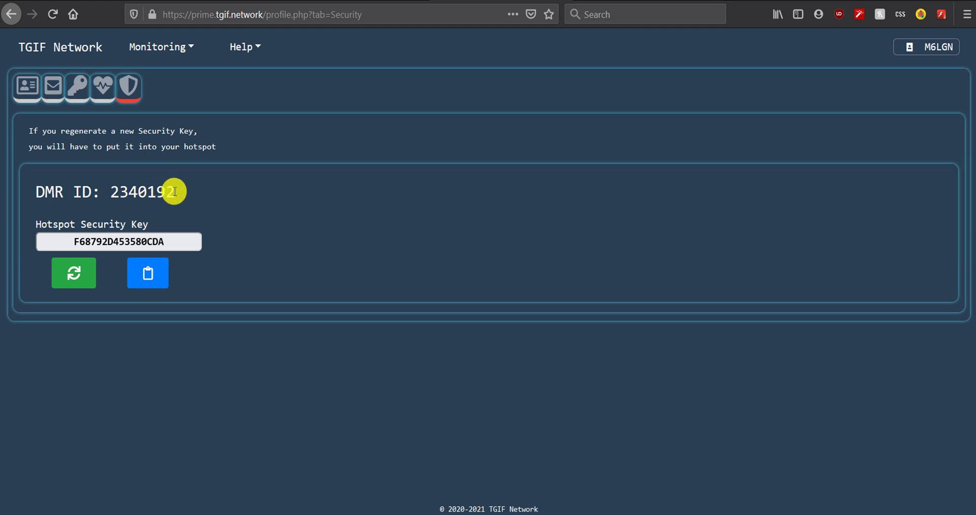
left_click_drag(174, 188, 110, 192)
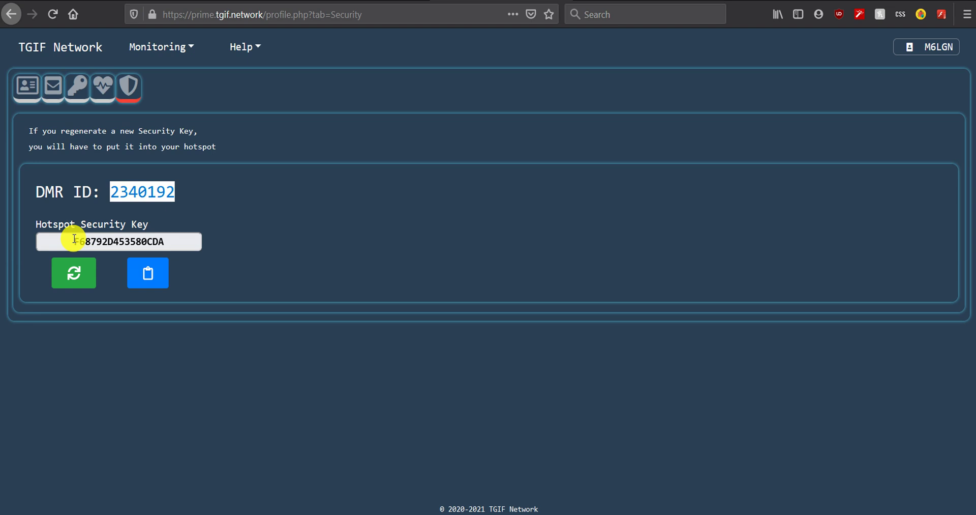
left_click(185, 192)
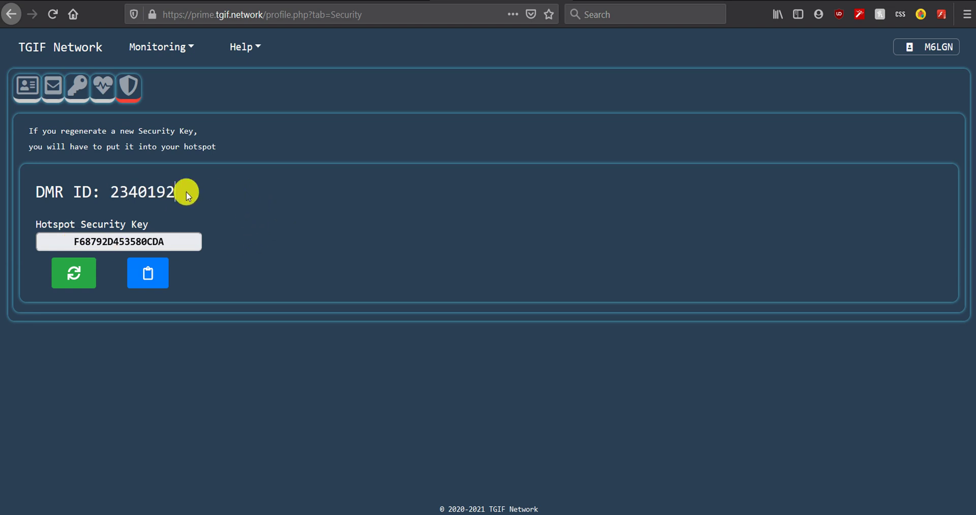
left_click_drag(110, 192, 174, 191)
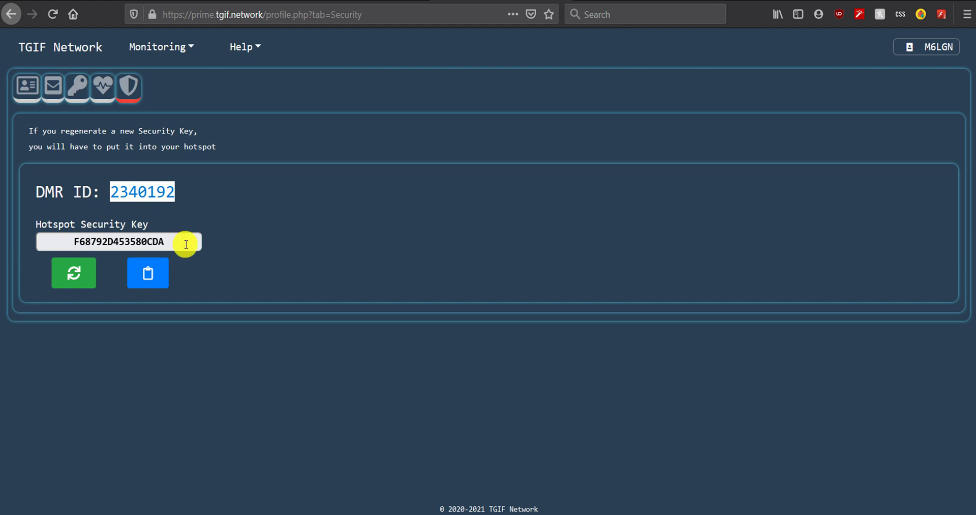
left_click(230, 217)
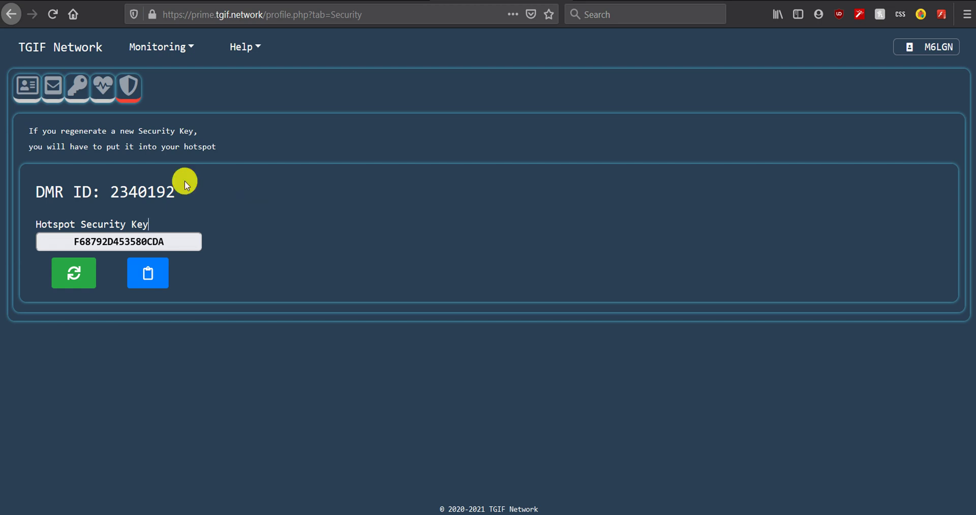
left_click_drag(115, 192, 173, 194)
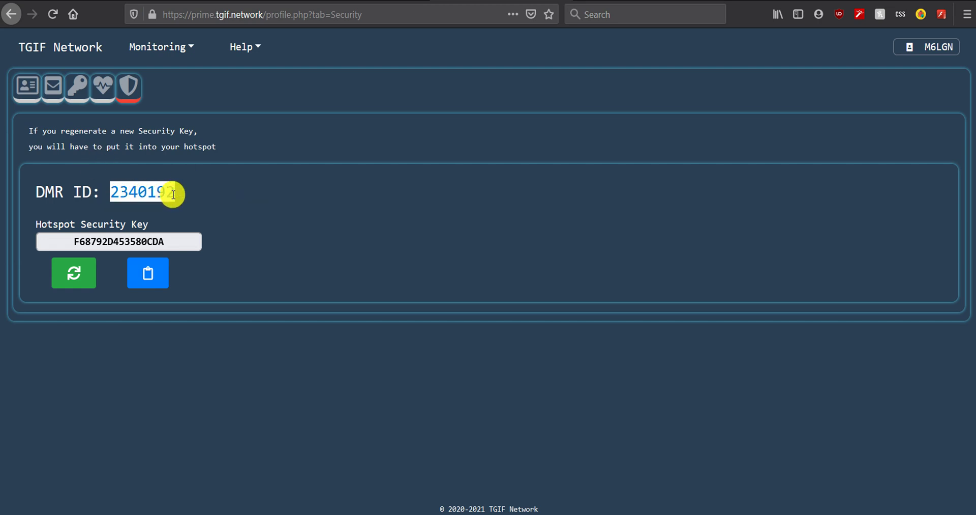
left_click(219, 209)
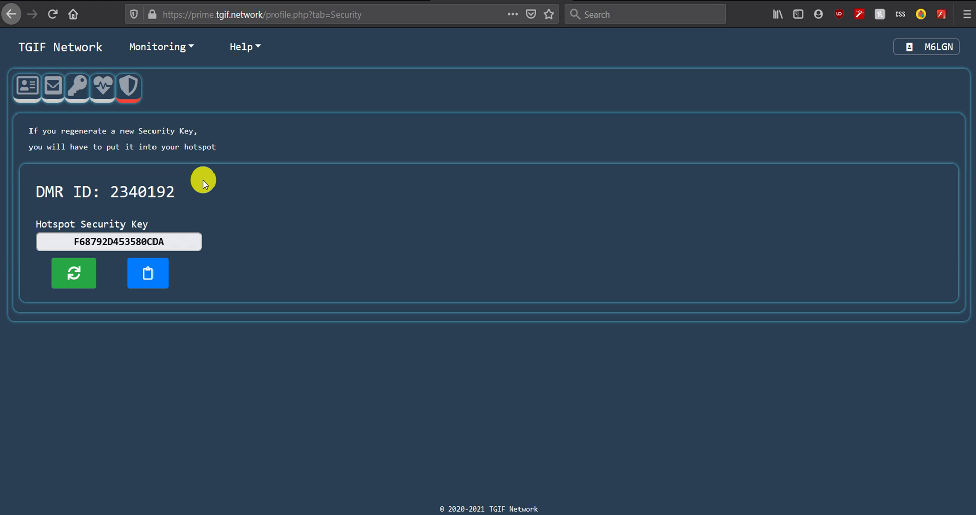
- In hotspot2's connector settings, highlight the DMR ID's 01 suffix and then its base ID
left_click(193, 2)
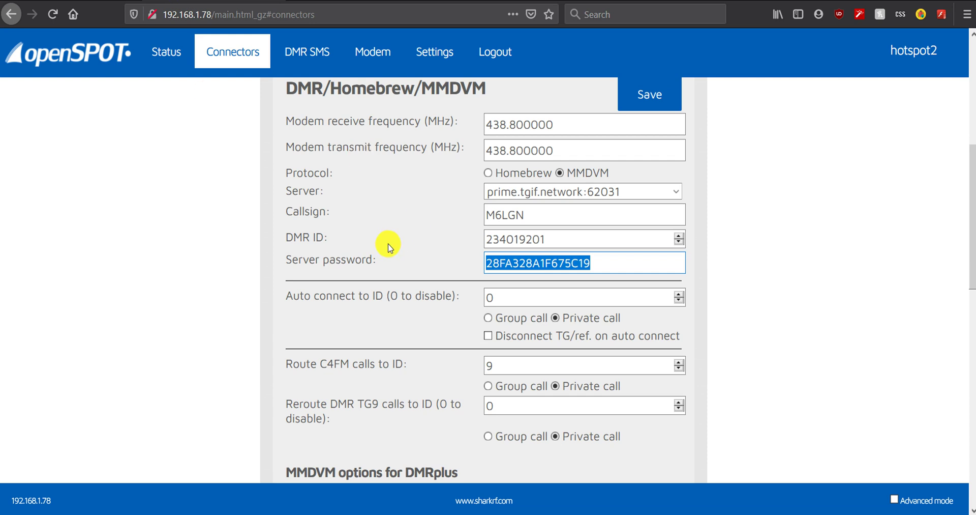
left_click(534, 239)
key("shift+End")
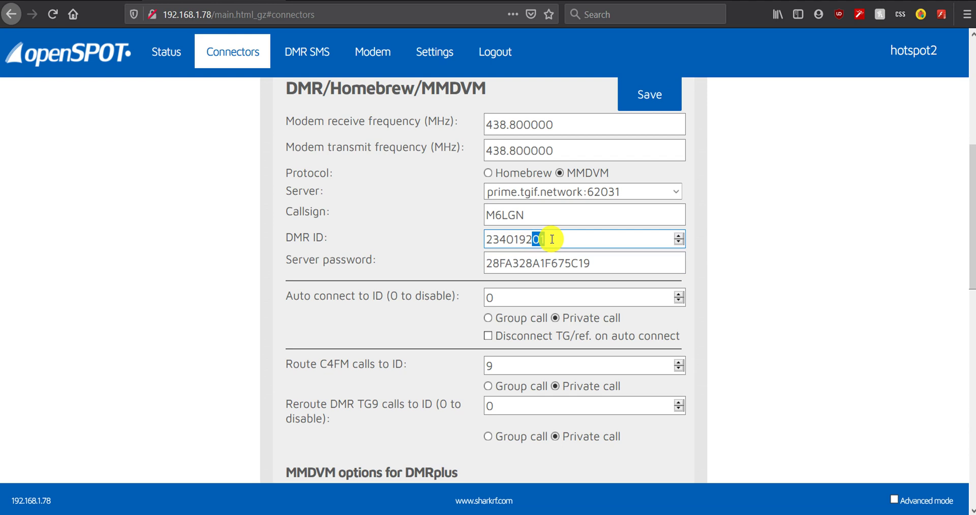
left_click_drag(534, 239, 31, 1)
- Check the Hotspot4 connector, then highlight the DMR ID on TGIF's security page for comparison
left_click(51, 1)
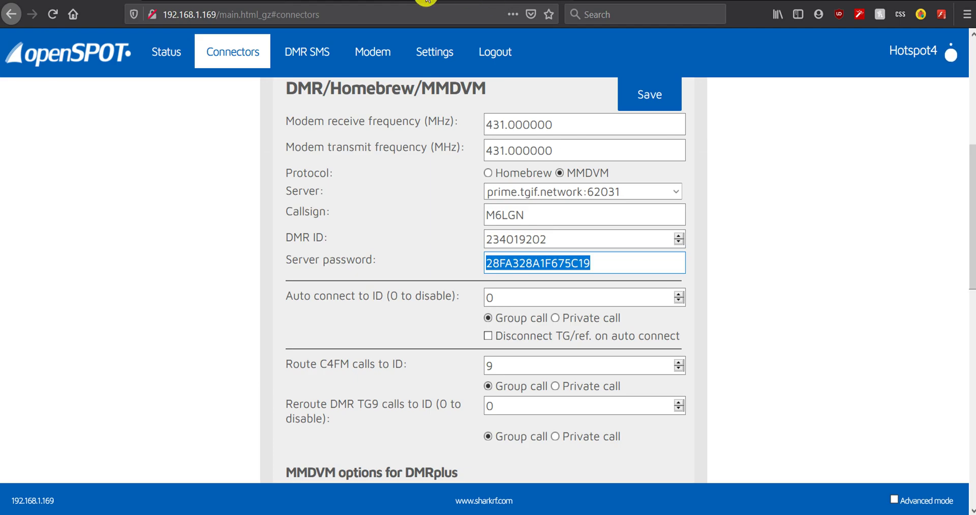
key("ctrl+Tab")
key("ctrl+Tab")
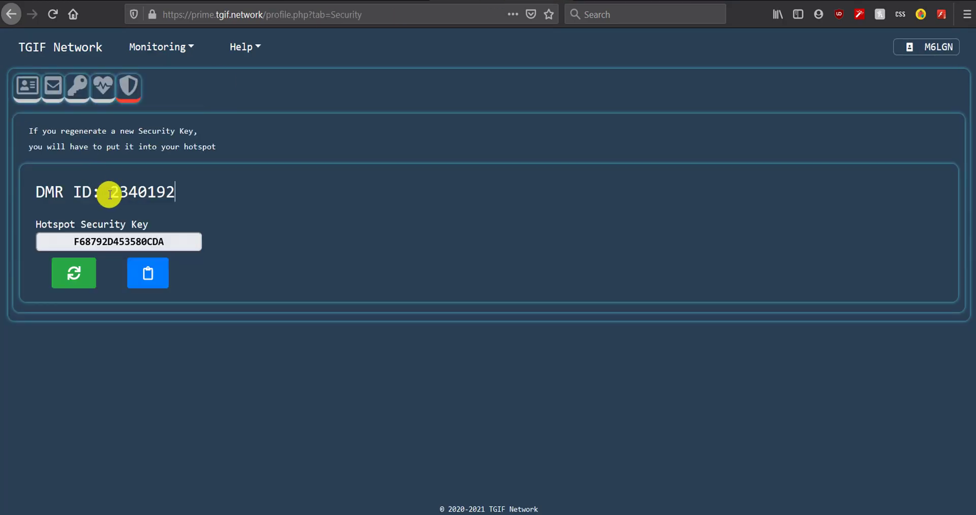
left_click_drag(109, 191, 176, 191)
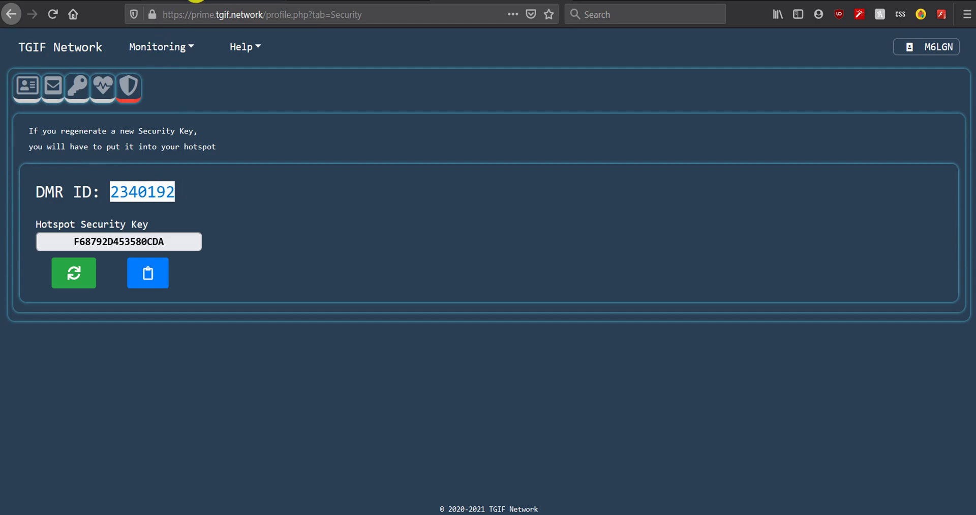
- Back in hotspot2's settings, reselect the DMR ID's two-digit 01 suffix
left_click(196, 1)
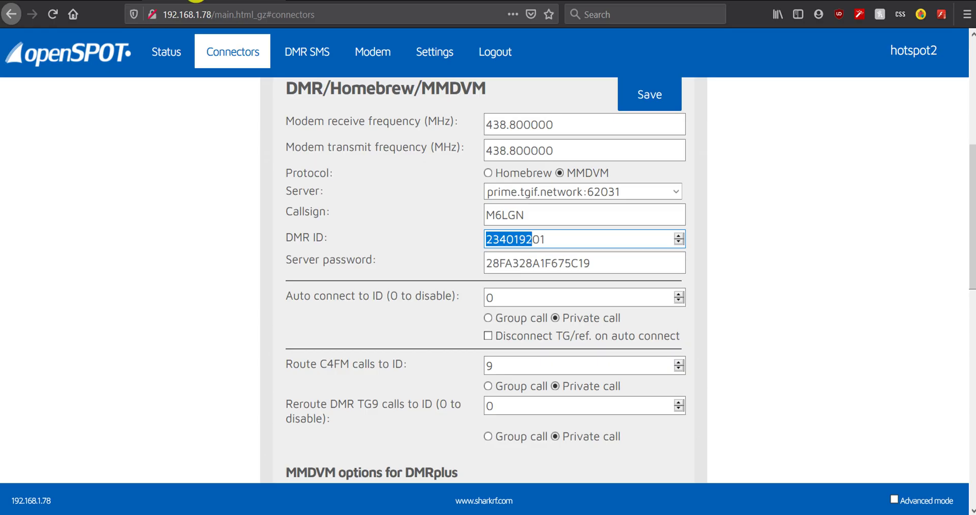
left_click(556, 241)
key("shift+Left")
key("shift+Left")
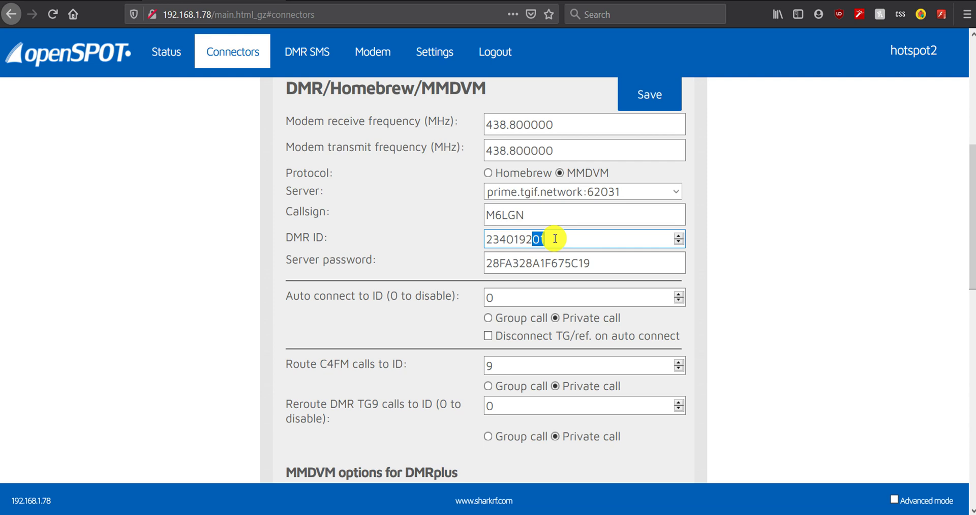
left_click_drag(554, 238, 533, 239)
left_click(553, 238)
- Confirm the Hotspot4 DMR ID uses the same base digits followed by the 02 suffix
left_click(281, 1)
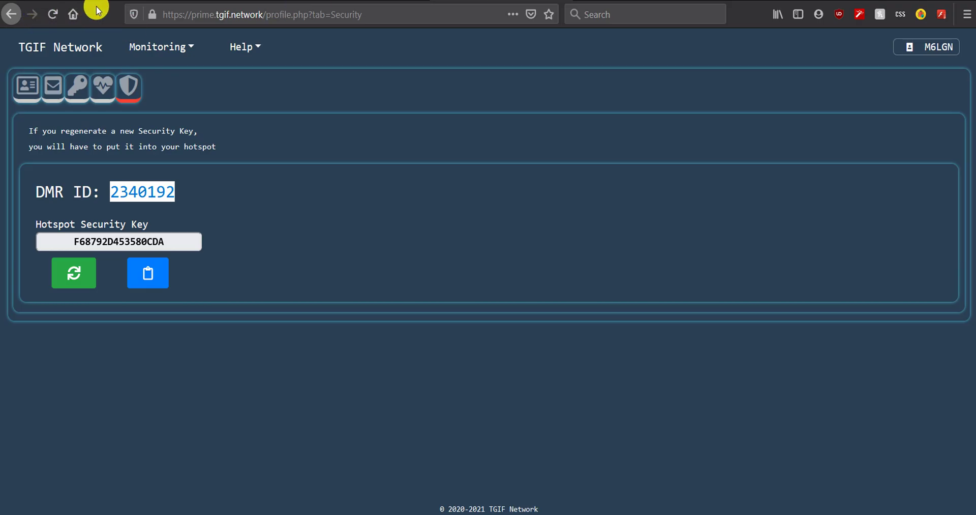
left_click(199, 1)
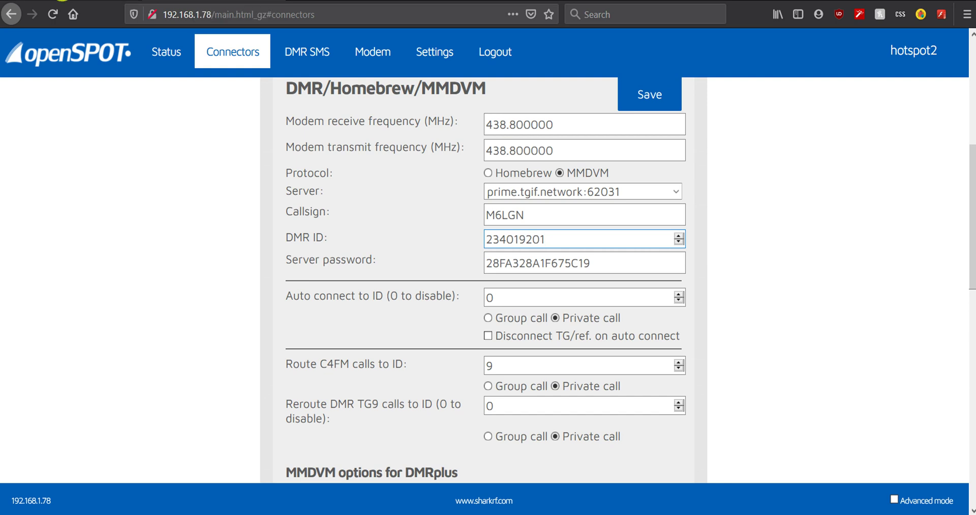
left_click(153, 1)
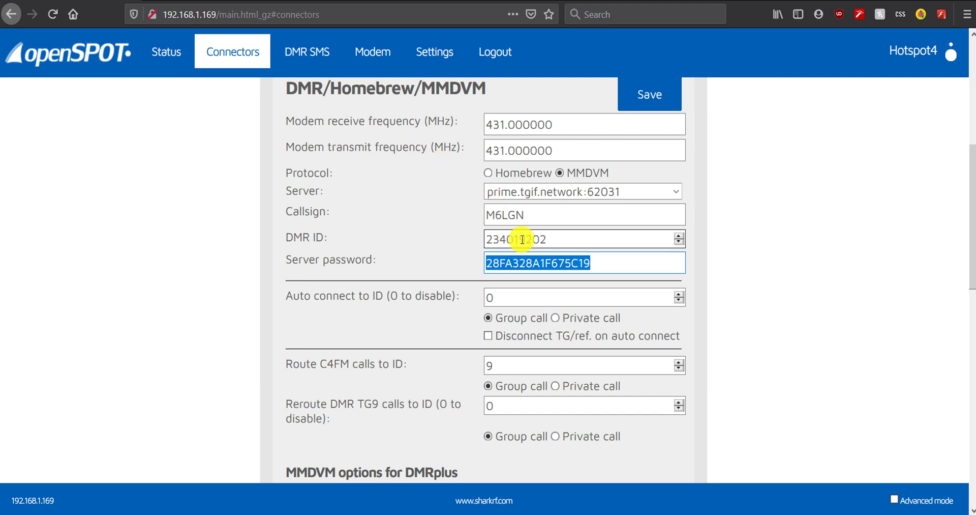
left_click_drag(532, 238, 478, 234)
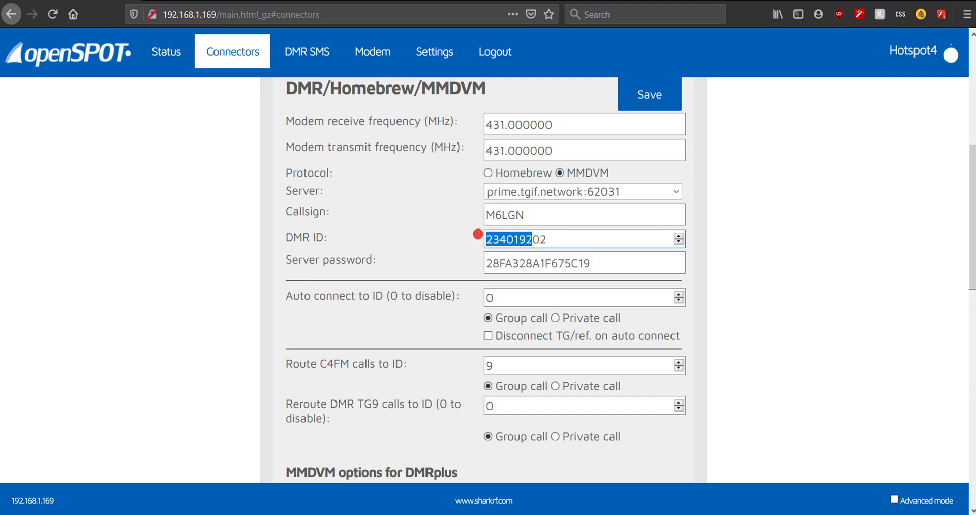
left_click(563, 239)
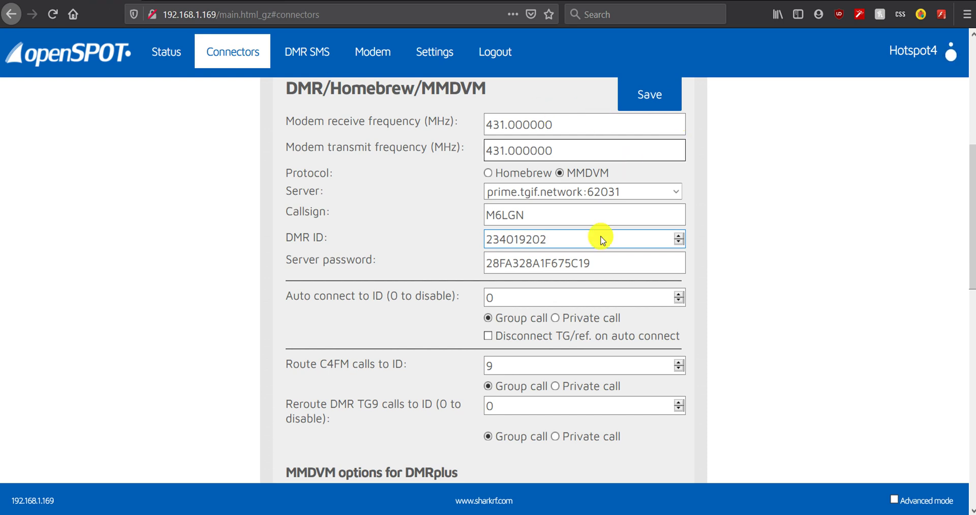
- Highlight the full server password, then compare it on TGIF's security page
left_click_drag(589, 264, 411, 262)
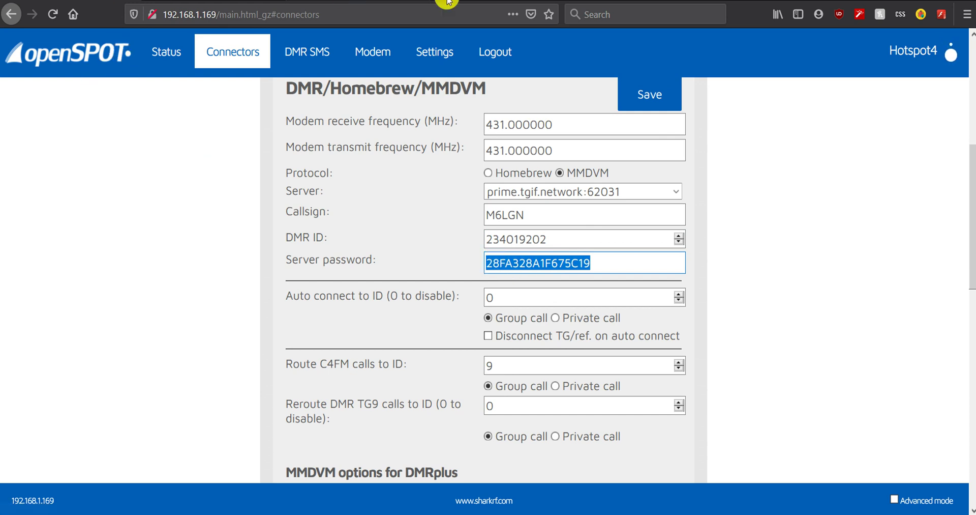
key("ctrl+Tab")
left_click(233, 192)
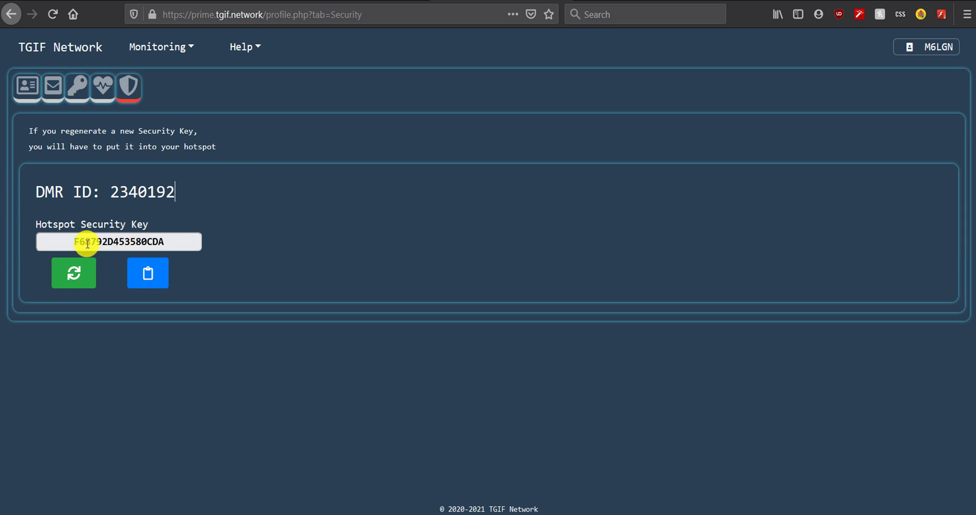
left_click_drag(72, 240, 163, 243)
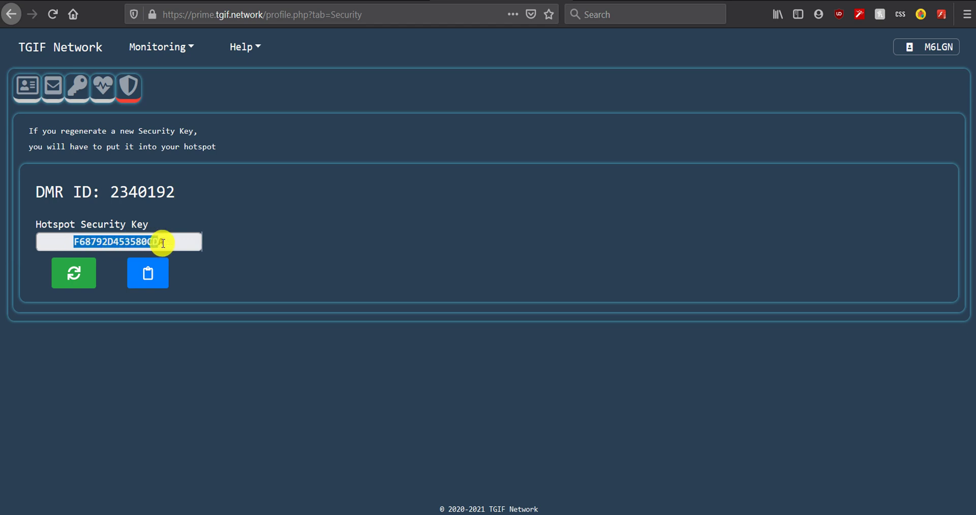
- Deselect the security key and show the Help menu with its FAQ and forum links
left_click(276, 203)
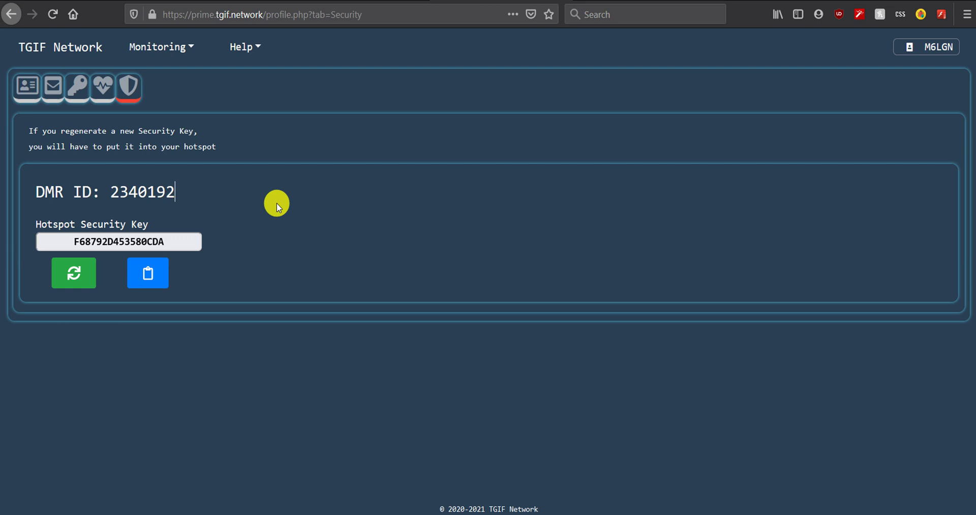
left_click(248, 47)
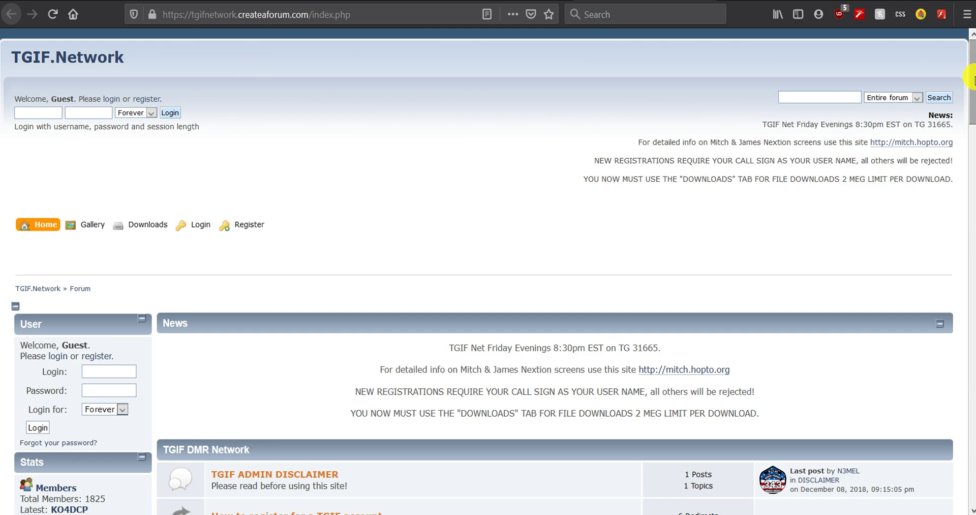
- Scroll the forum's board list, then return to the TGIF account security tab
left_click_drag(973, 81, 972, 108)
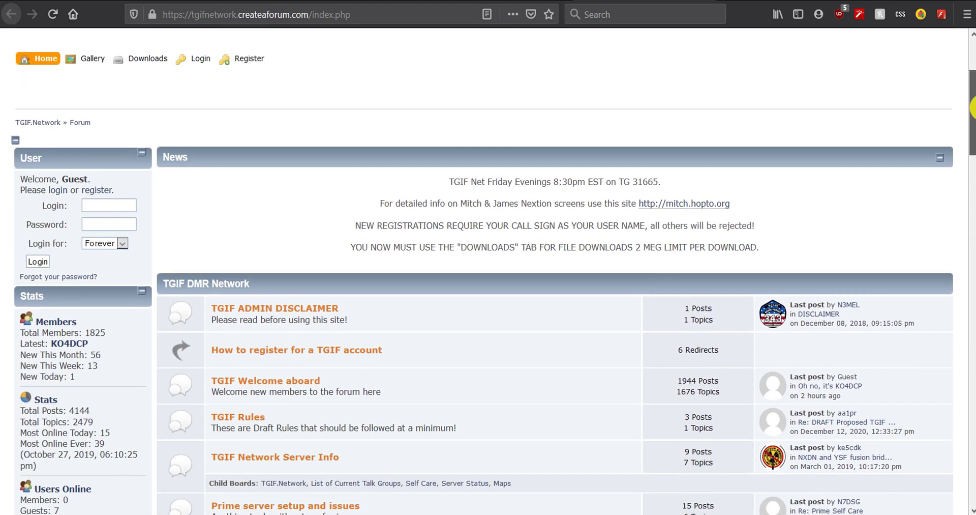
left_click(486, 1)
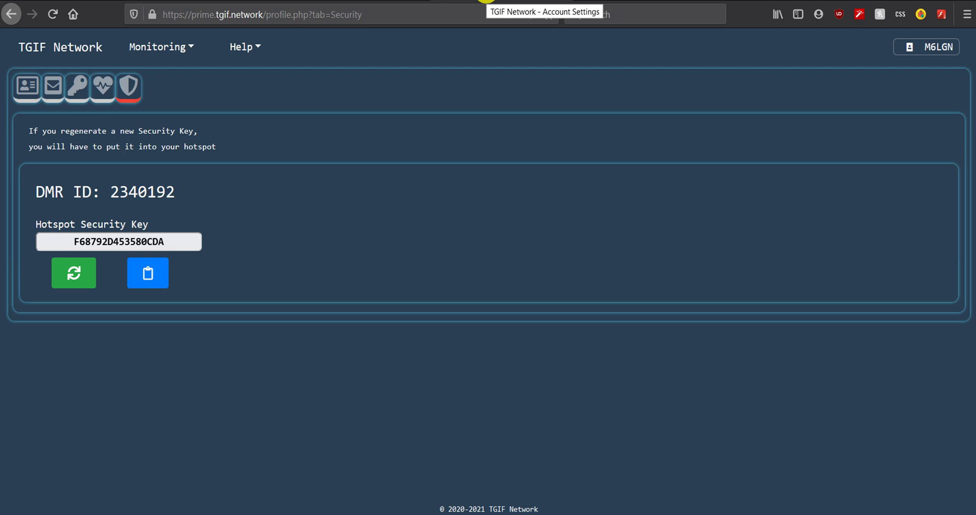
- Go to the TGIF Network home dashboard via the top-left brand link
left_click(56, 49)
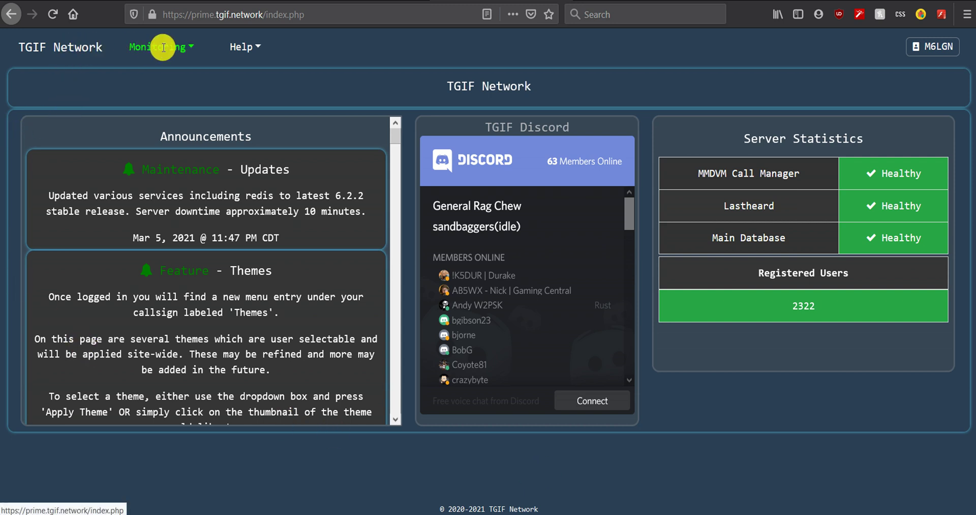
- Open User Security from the callsign menu and highlight the DMR ID number
left_click(937, 46)
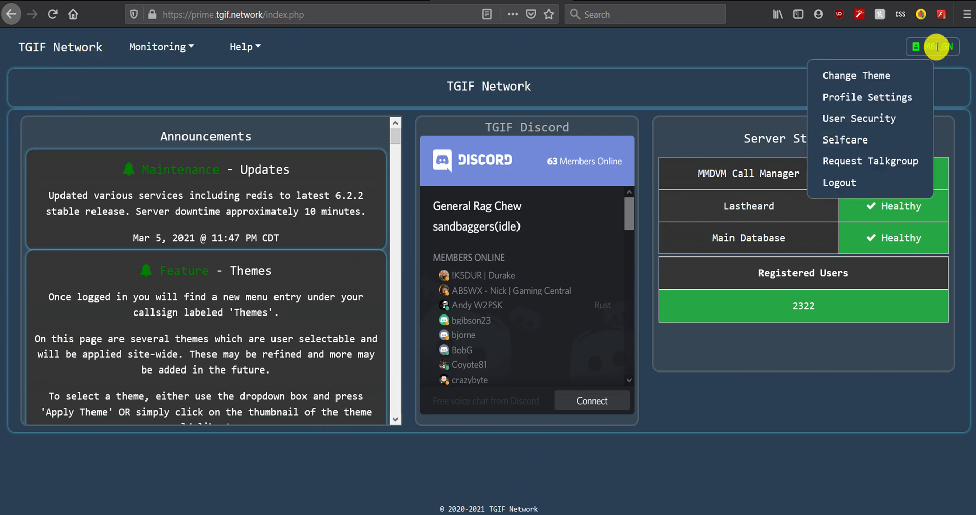
left_click(863, 123)
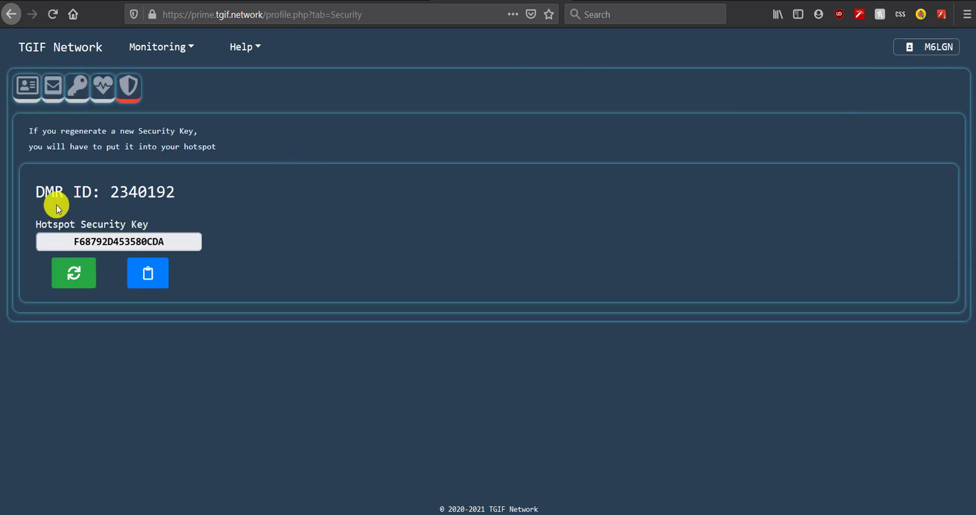
left_click_drag(111, 189, 174, 186)
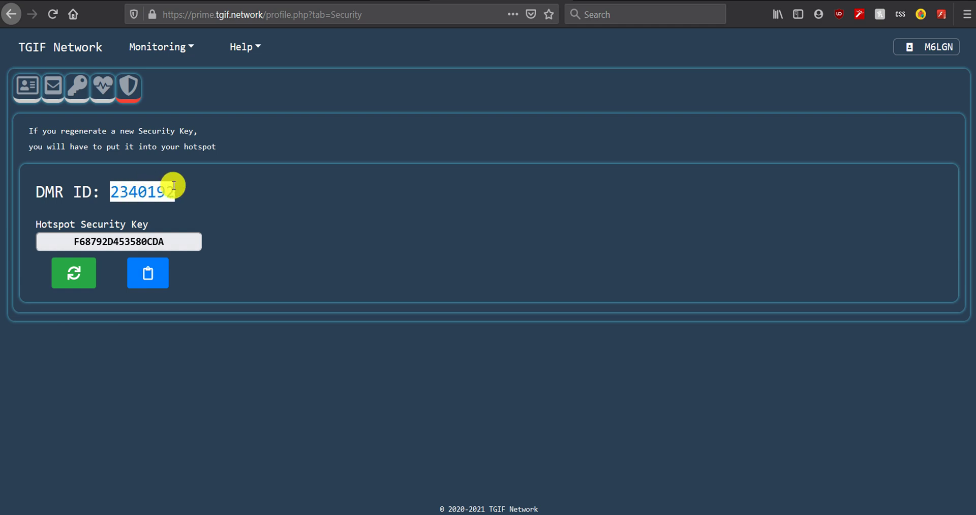
left_click(179, 189)
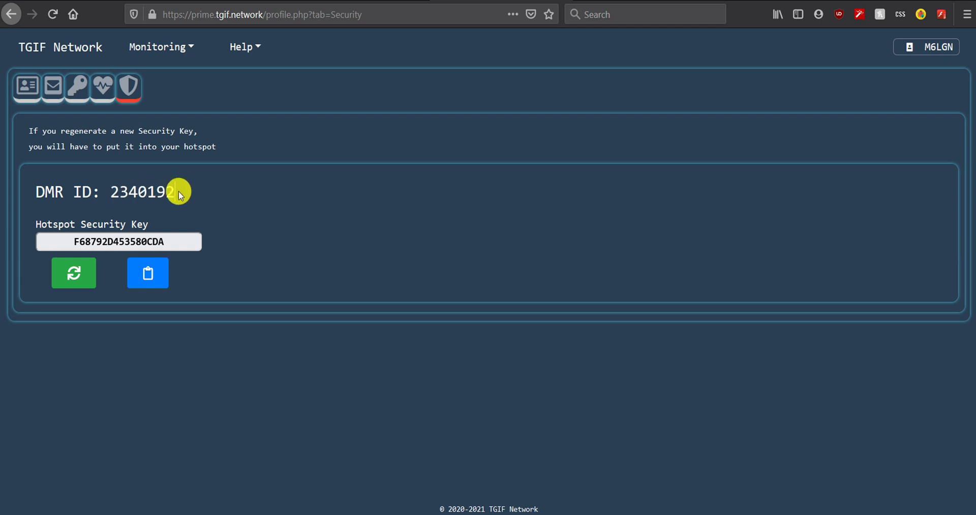
left_click_drag(172, 188, 108, 191)
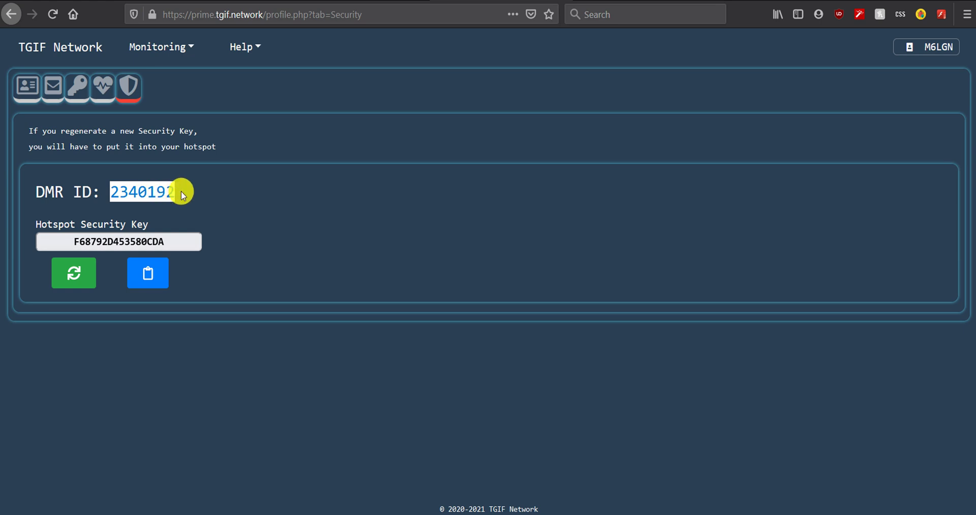
left_click(179, 192)
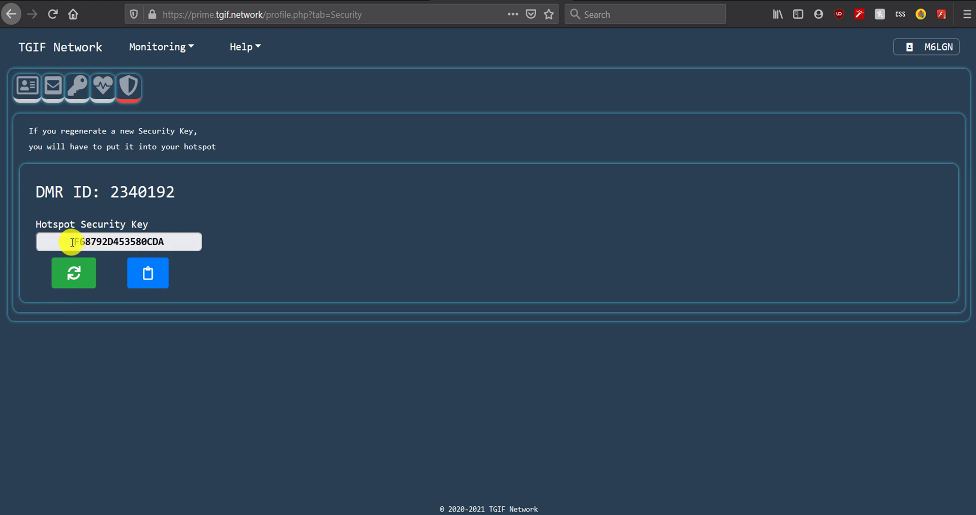
- Highlight the hotspot security key, then the DMR ID once more
left_click_drag(72, 240, 161, 239)
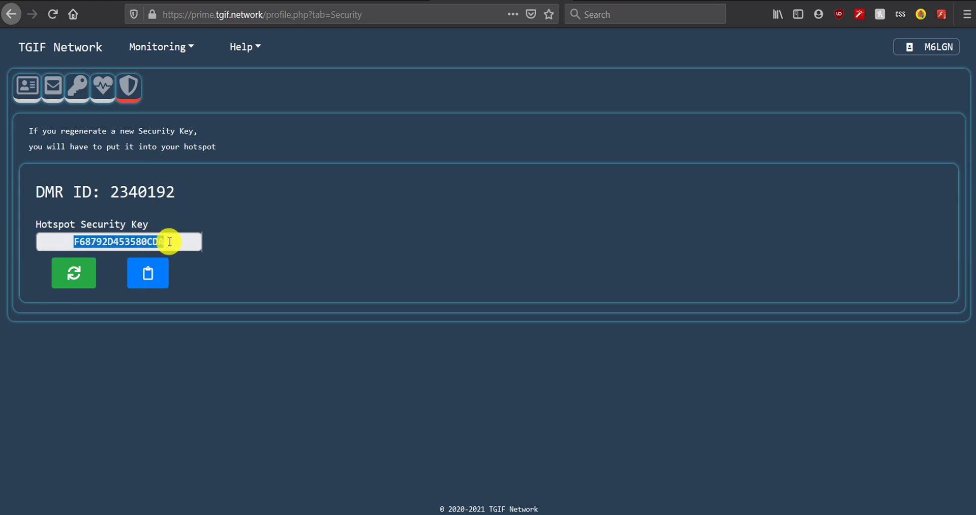
left_click(267, 236)
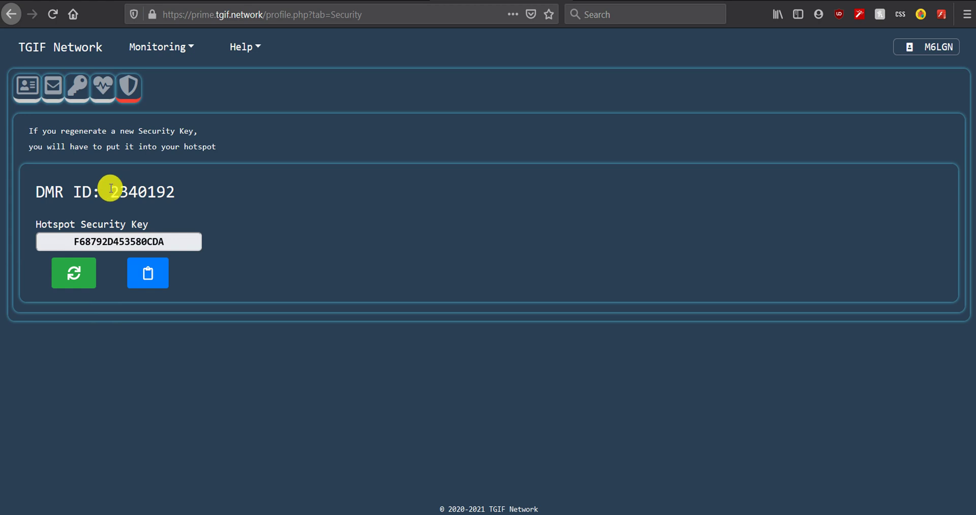
left_click_drag(110, 191, 179, 186)
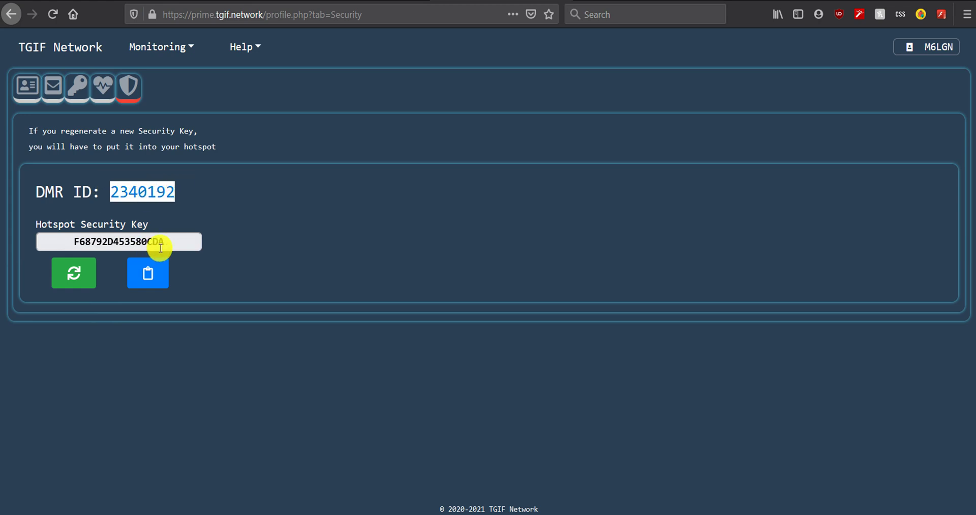
left_click(134, 239)
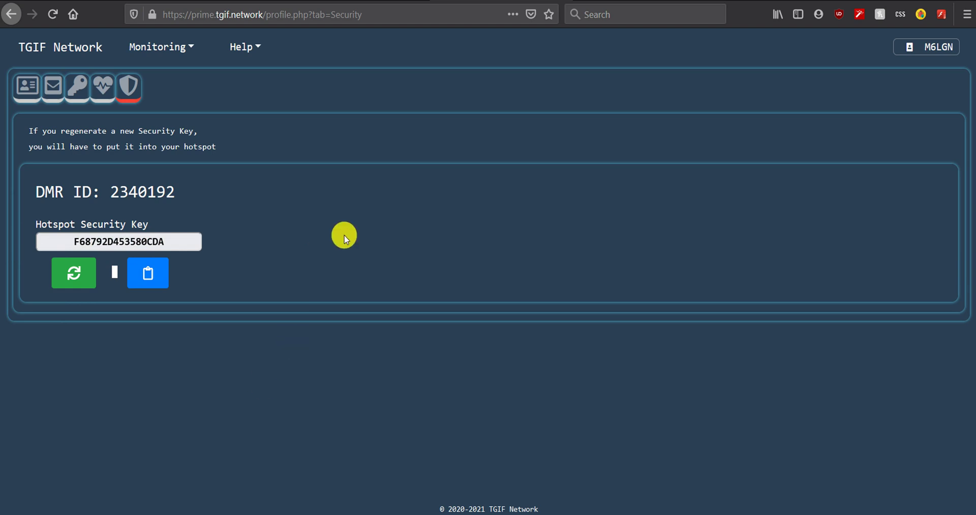
left_click(374, 189)
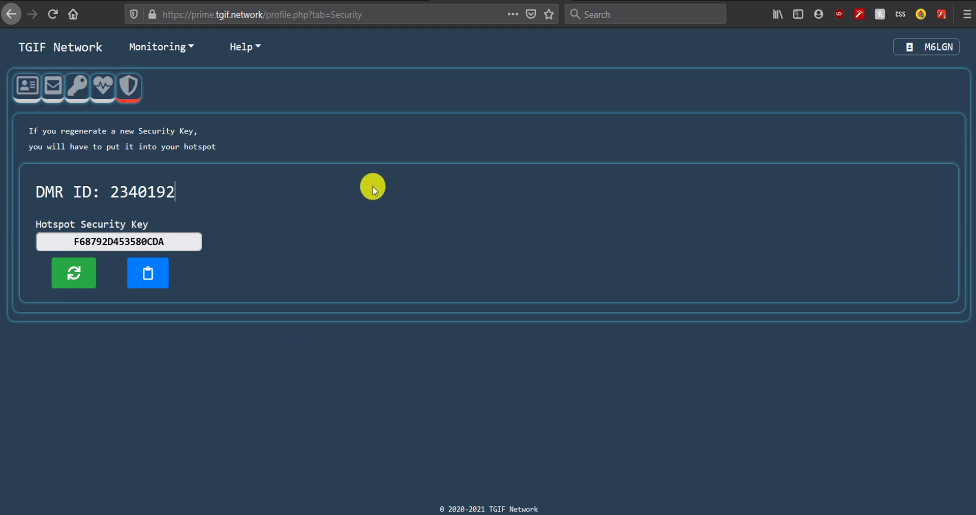